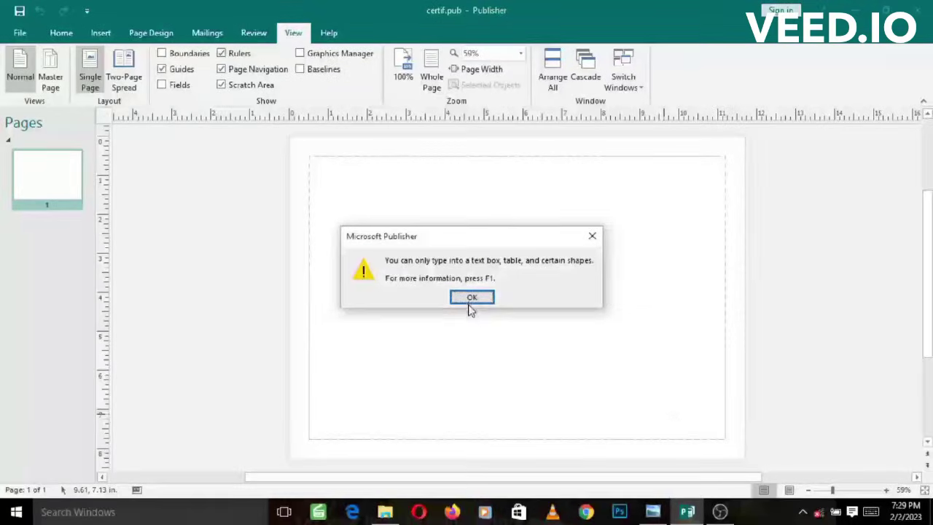
# Dismiss the warning message, view the finished certificate image certif publish.png in Windows Photo Viewer, and return to Publisher
pyautogui.click(470, 306)
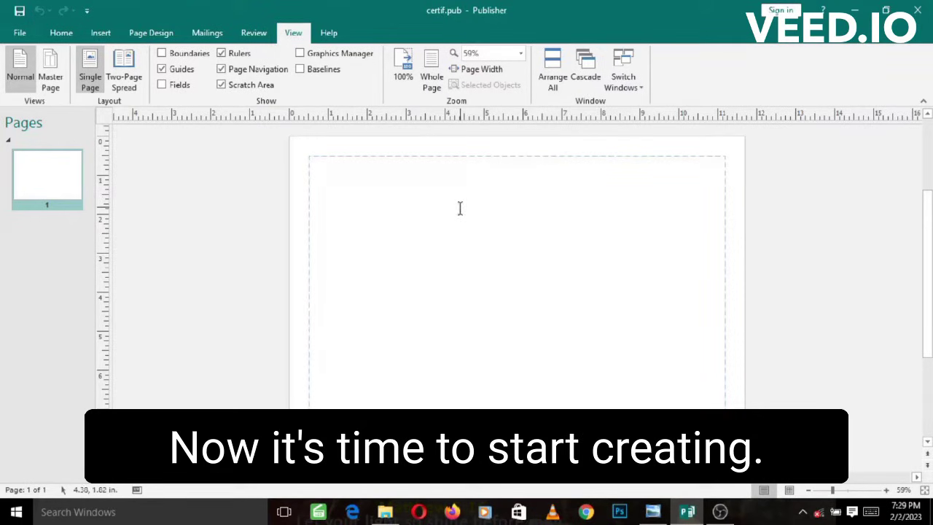
pyautogui.click(653, 513)
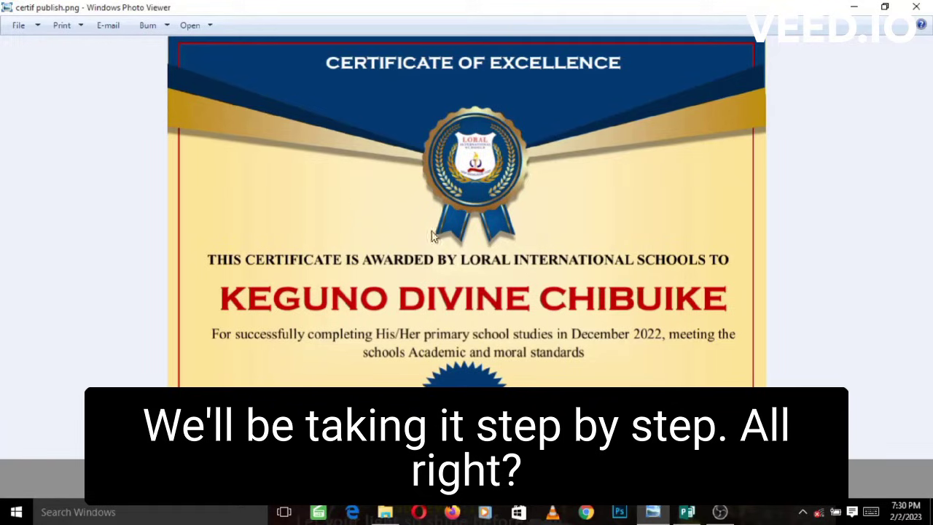
pyautogui.click(687, 512)
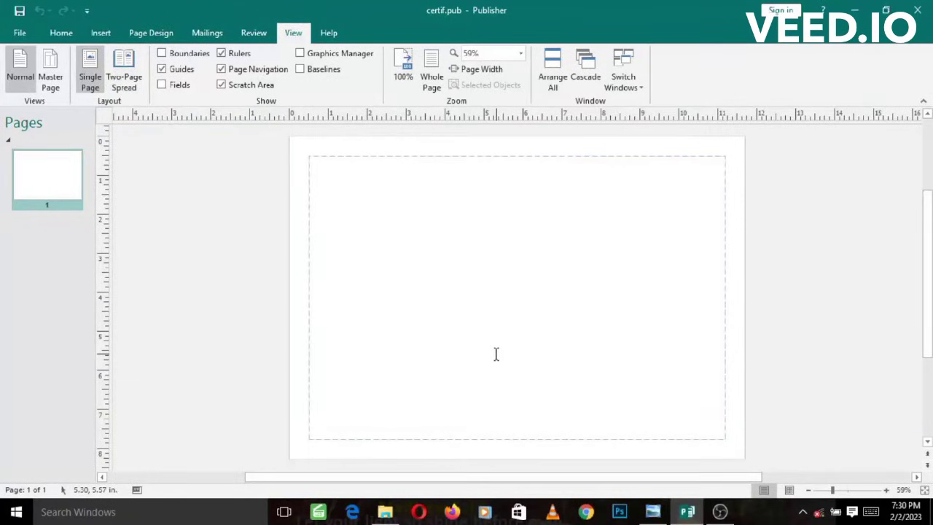
# Draw a rectangle about 11.72 by 8.28 inches covering the entire page
pyautogui.scroll(1, 495, 354)
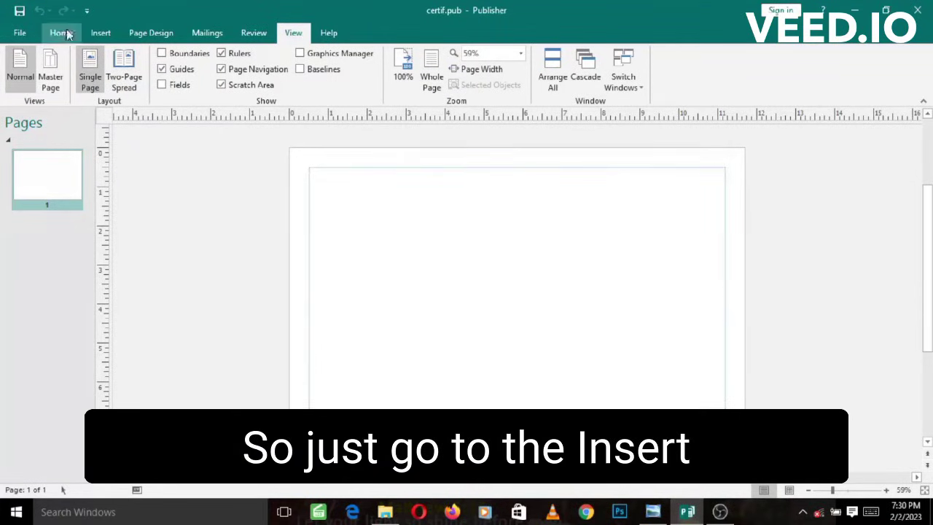
pyautogui.click(97, 35)
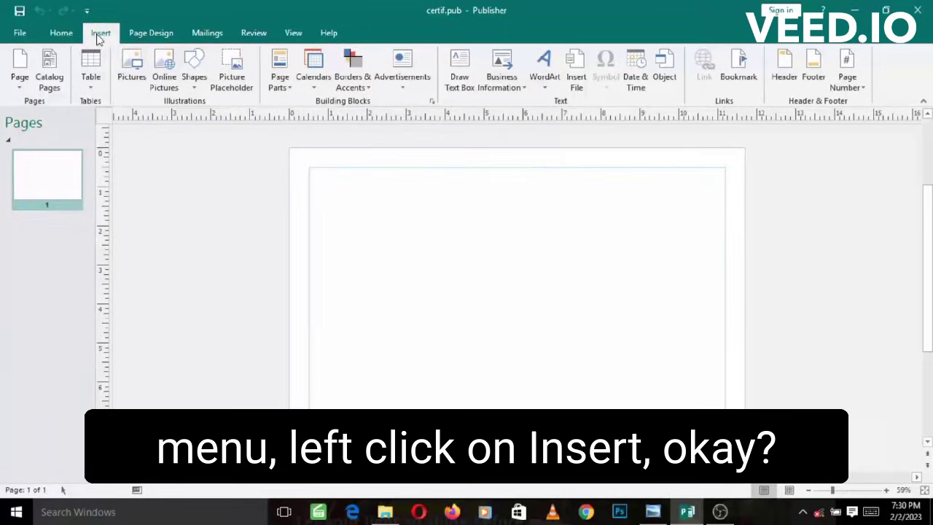
pyautogui.click(194, 81)
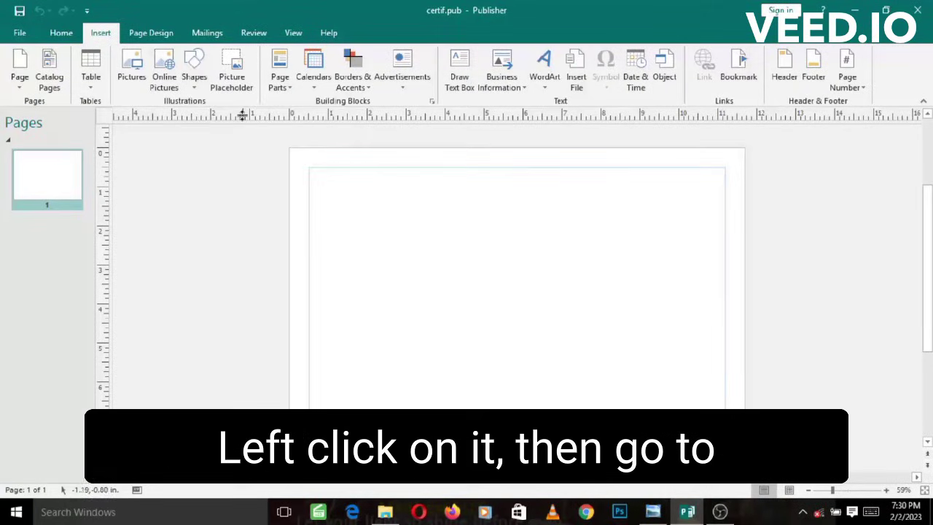
pyautogui.click(244, 116)
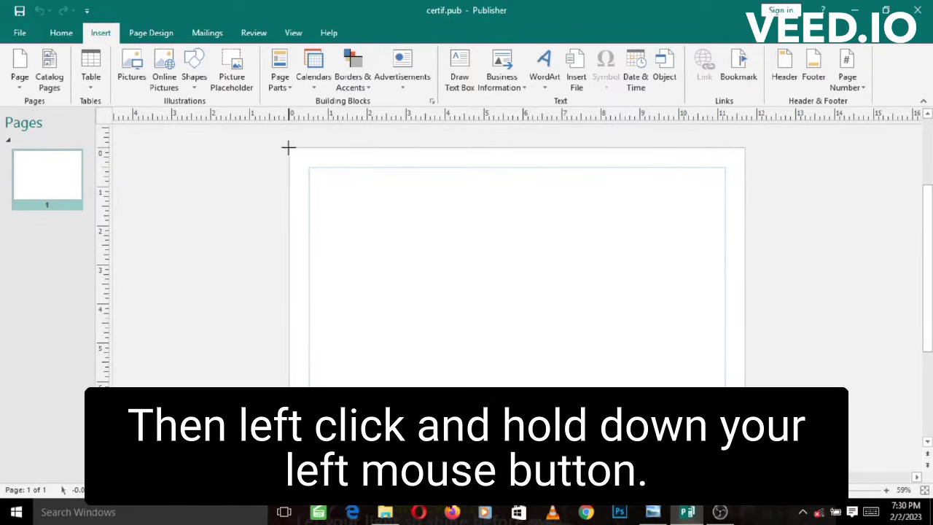
pyautogui.moveTo(288, 148)
pyautogui.mouseDown()
pyautogui.moveTo(312, 196)
pyautogui.moveTo(564, 387)
pyautogui.moveTo(666, 435)
pyautogui.moveTo(725, 436)
pyautogui.moveTo(736, 377)
pyautogui.moveTo(744, 380)
pyautogui.mouseUp()
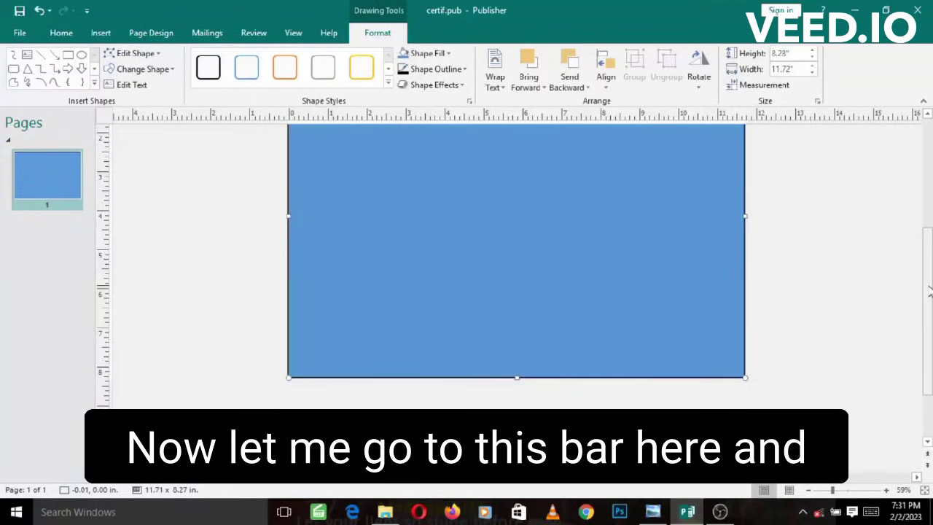
pyautogui.moveTo(929, 290); pyautogui.dragTo(927, 246)
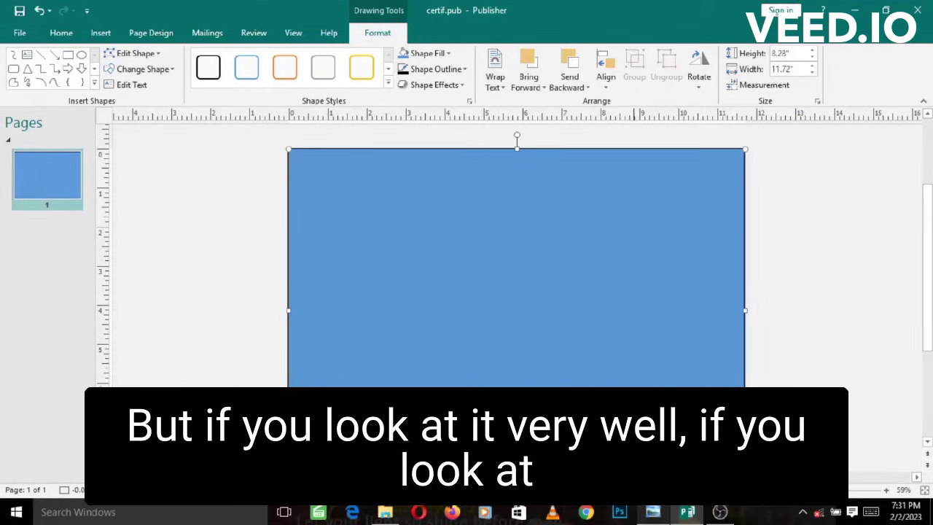
# Examine the background of the reference certificate in Windows Photo Viewer, and return to the rectangle on the Publisher page
pyautogui.click(653, 514)
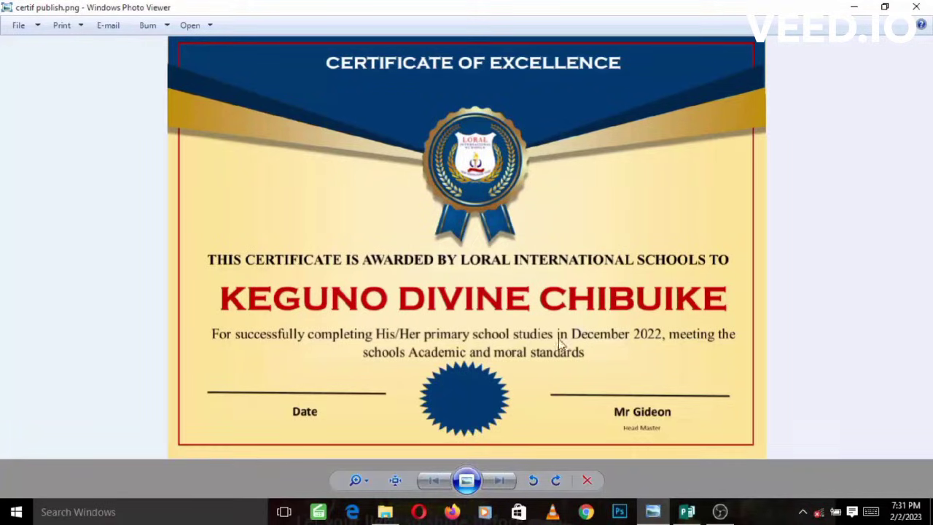
pyautogui.click(687, 512)
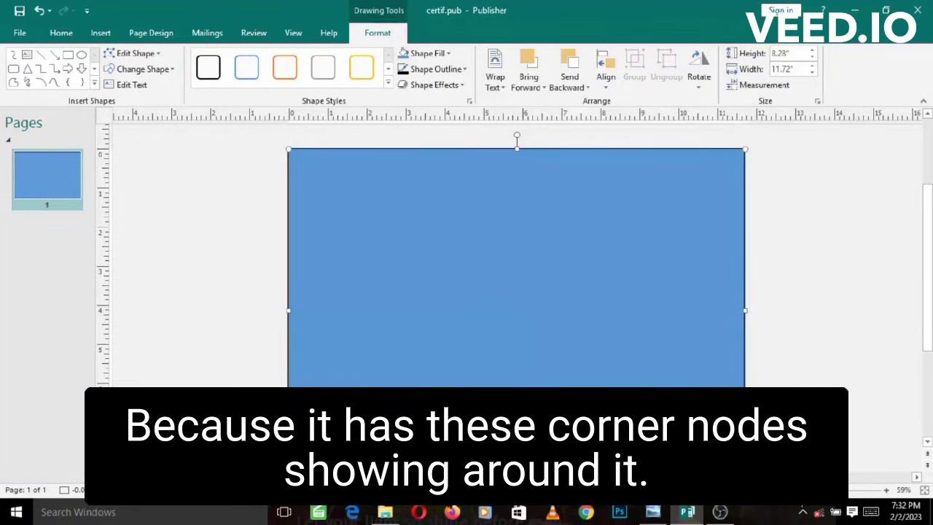
pyautogui.scroll(2, 510, 255)
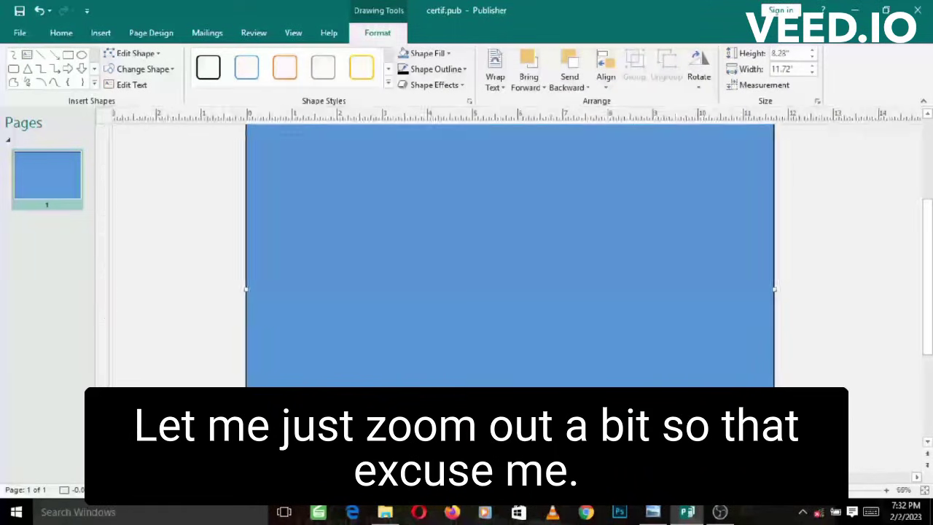
pyautogui.scroll(1, 510, 255)
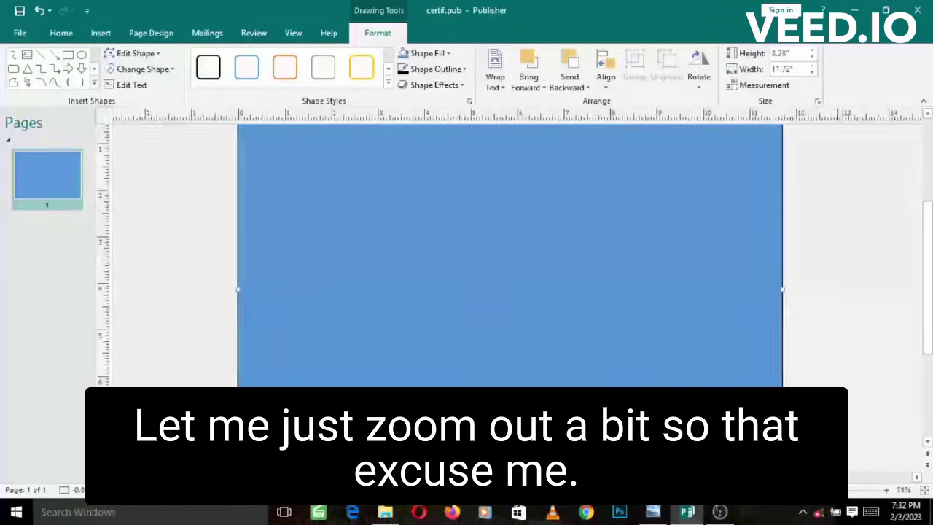
pyautogui.click(832, 489)
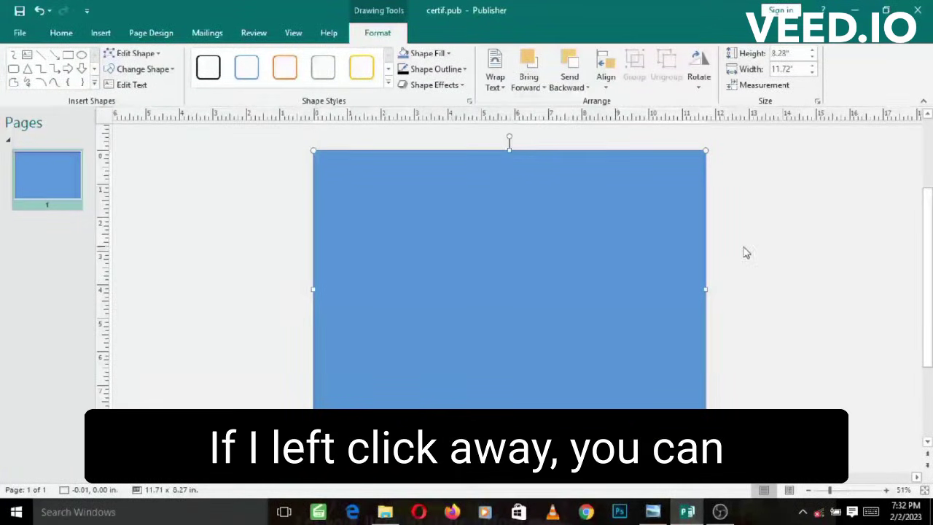
pyautogui.click(765, 248)
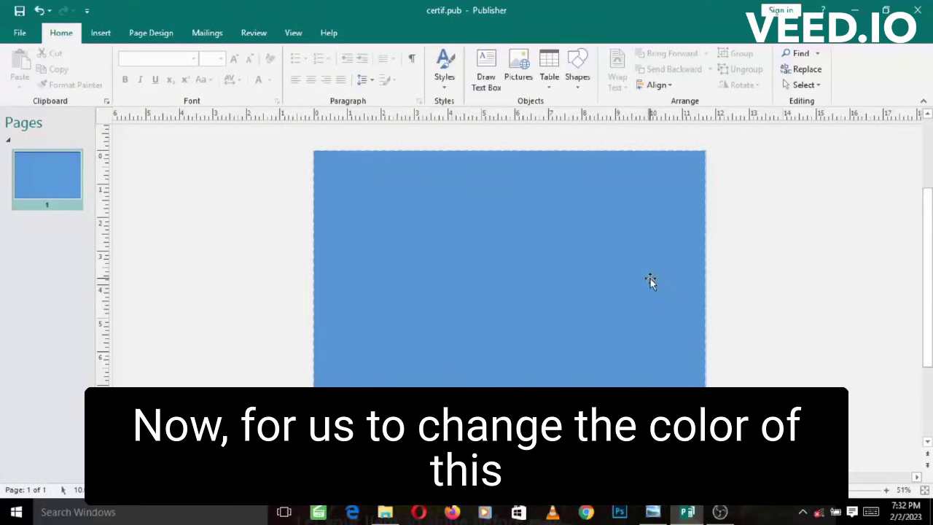
pyautogui.click(563, 270)
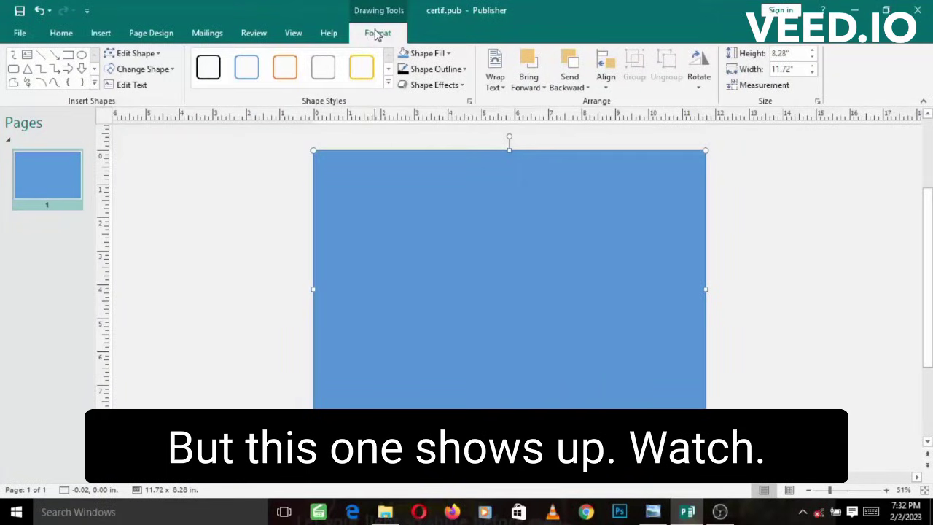
pyautogui.click(227, 254)
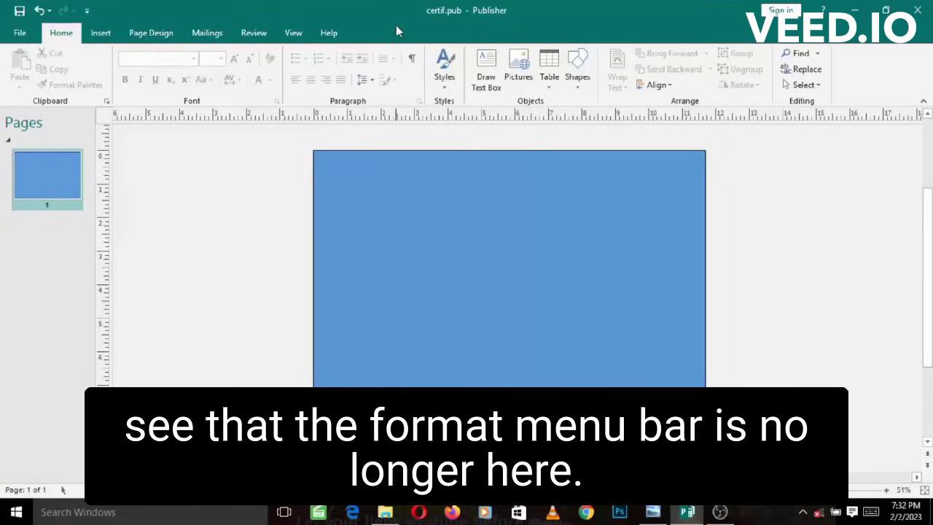
# Open the detailed gradient fill settings for the page-size rectangle and move the dialog aside
pyautogui.click(379, 201)
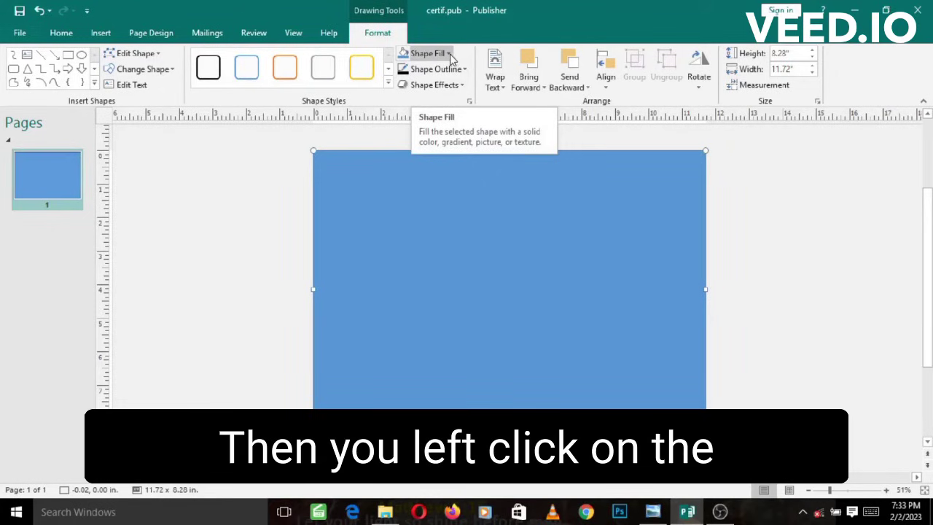
pyautogui.click(450, 54)
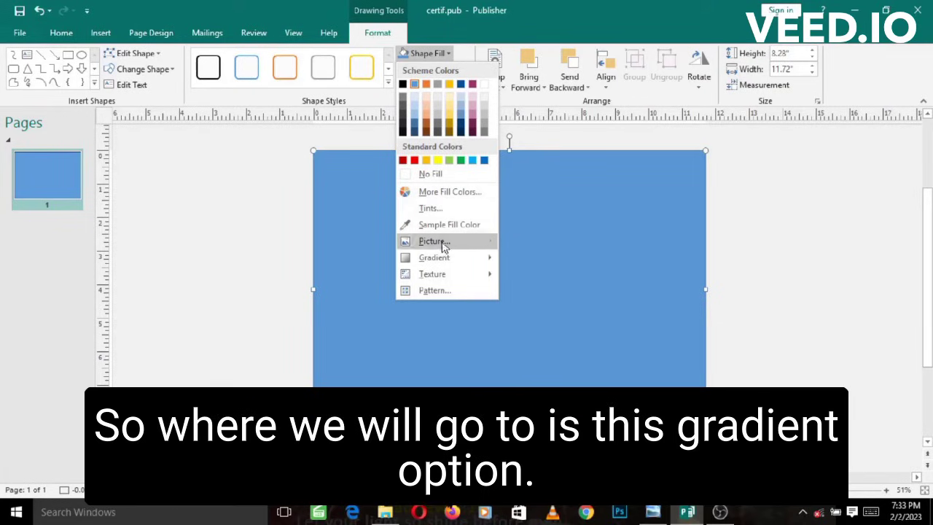
pyautogui.moveTo(430, 260)
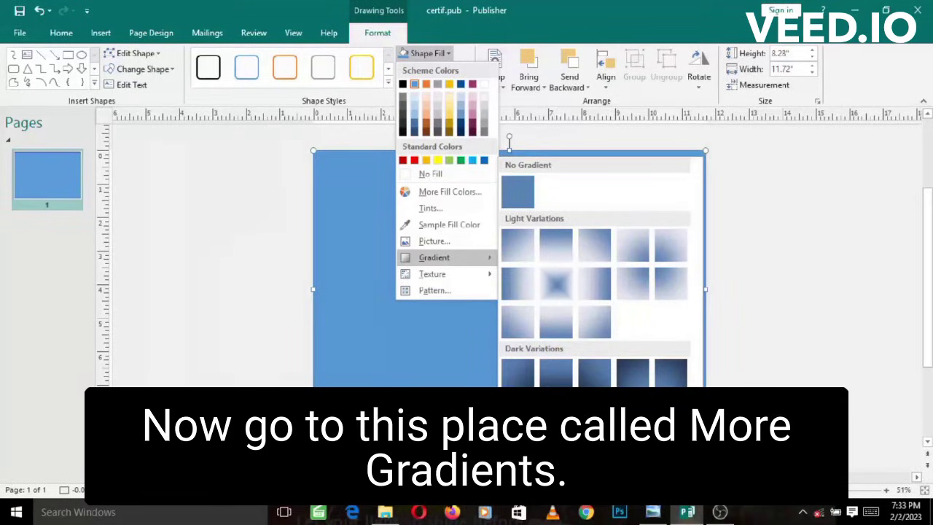
pyautogui.click(550, 487)
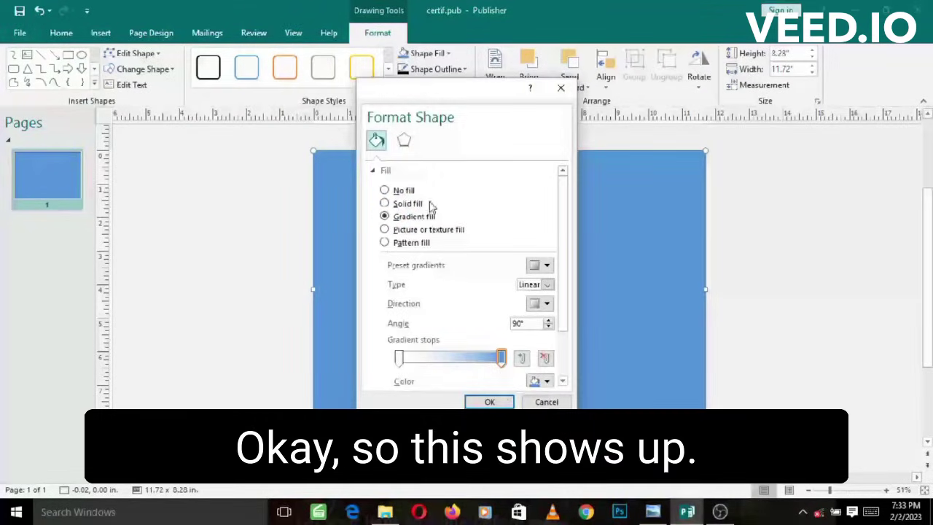
pyautogui.moveTo(447, 104); pyautogui.dragTo(662, 124)
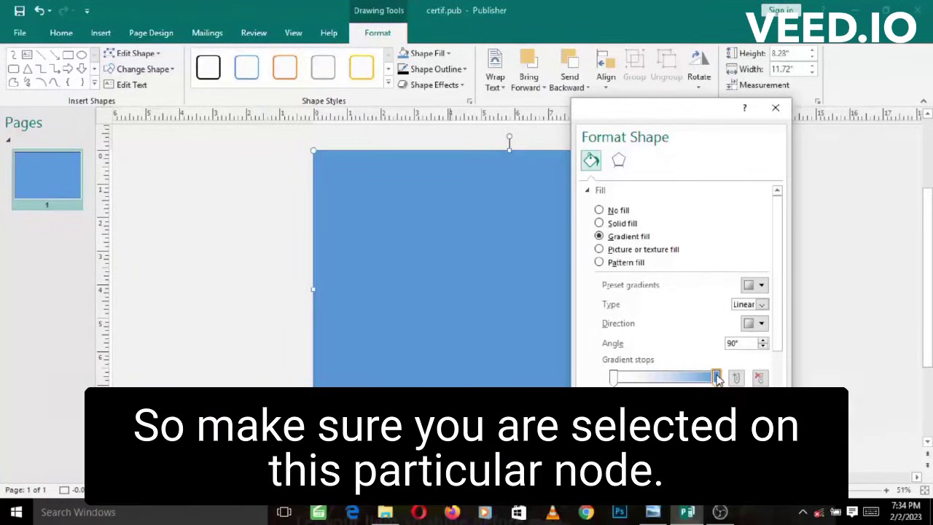
# Try colouring the rectangle's last gradient stop with Accent 4, Lighter 60%
pyautogui.click(716, 378)
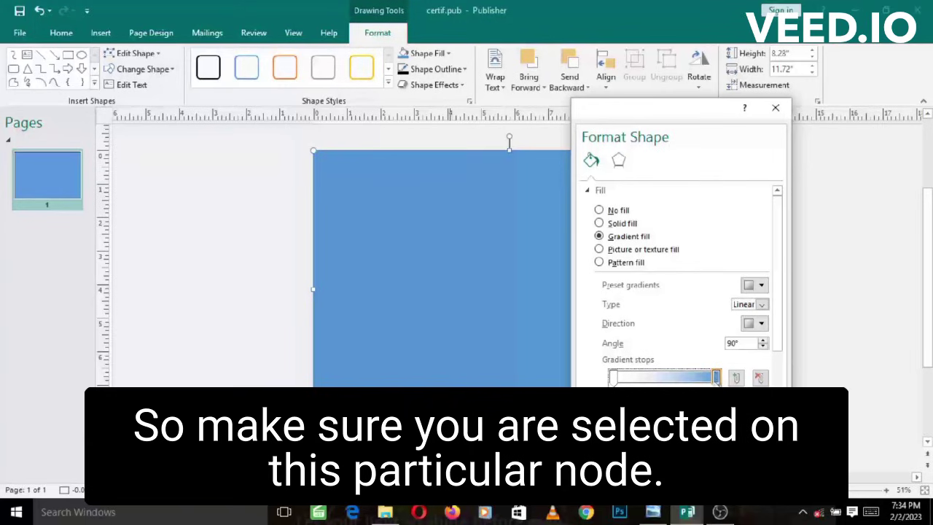
pyautogui.click(716, 378)
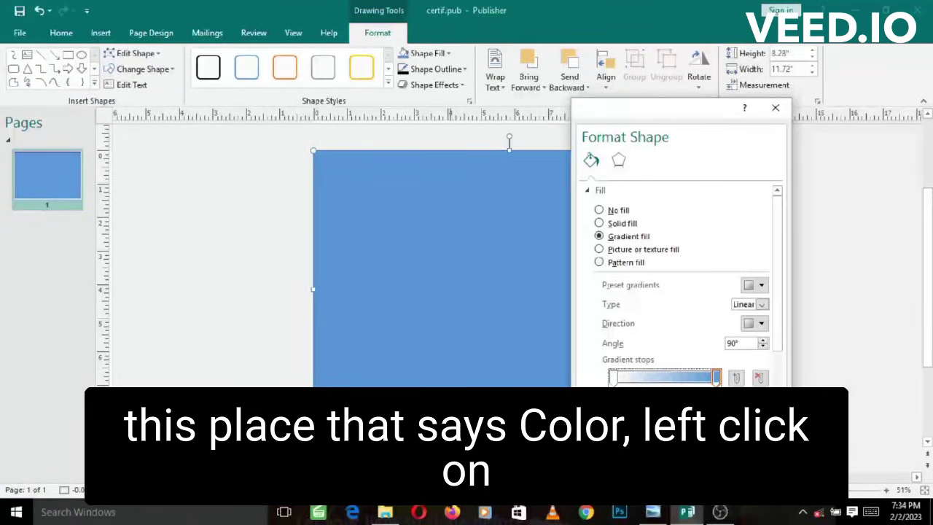
pyautogui.click(761, 400)
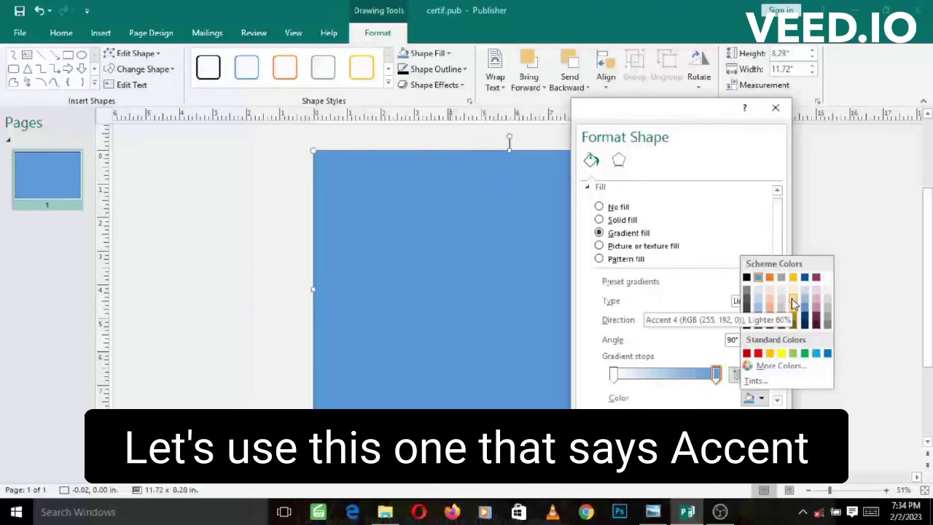
pyautogui.click(792, 299)
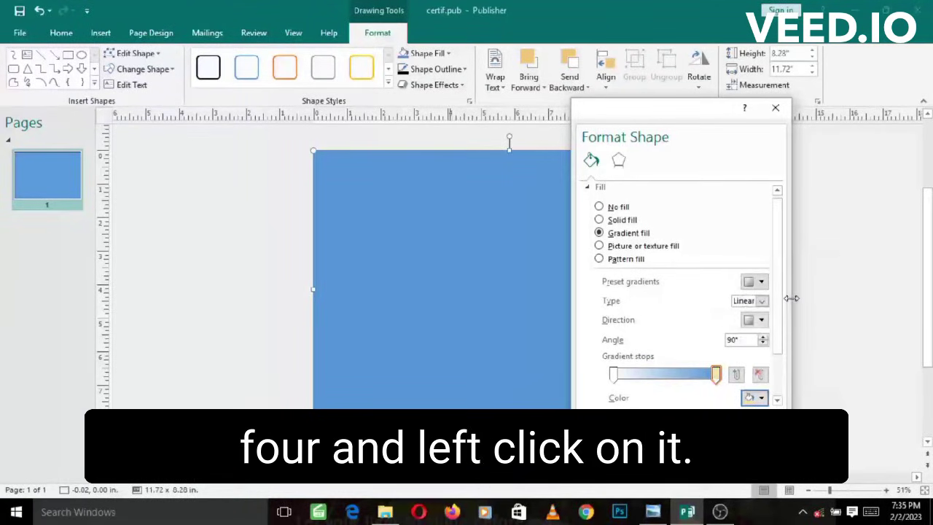
# Try colouring the rectangle's first gradient stop with the palest Accent 4 tint
pyautogui.click(614, 376)
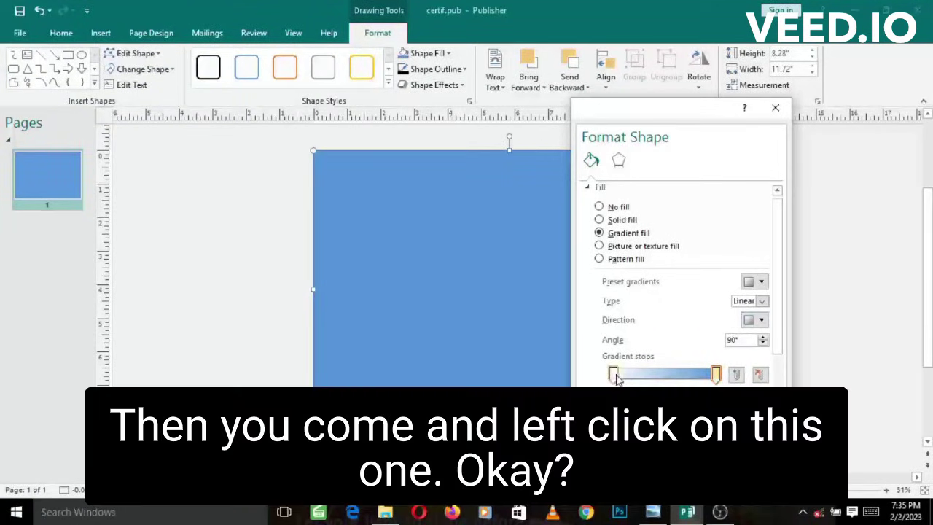
pyautogui.click(614, 377)
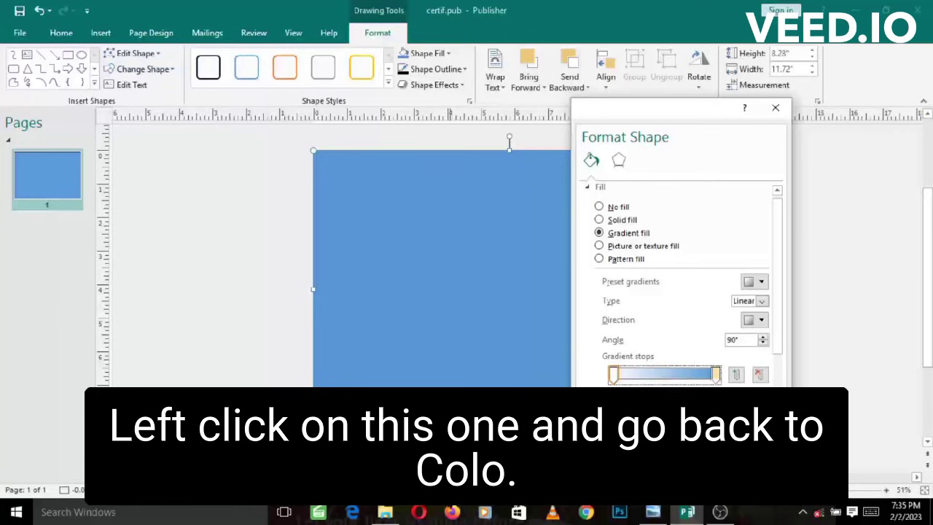
pyautogui.click(755, 401)
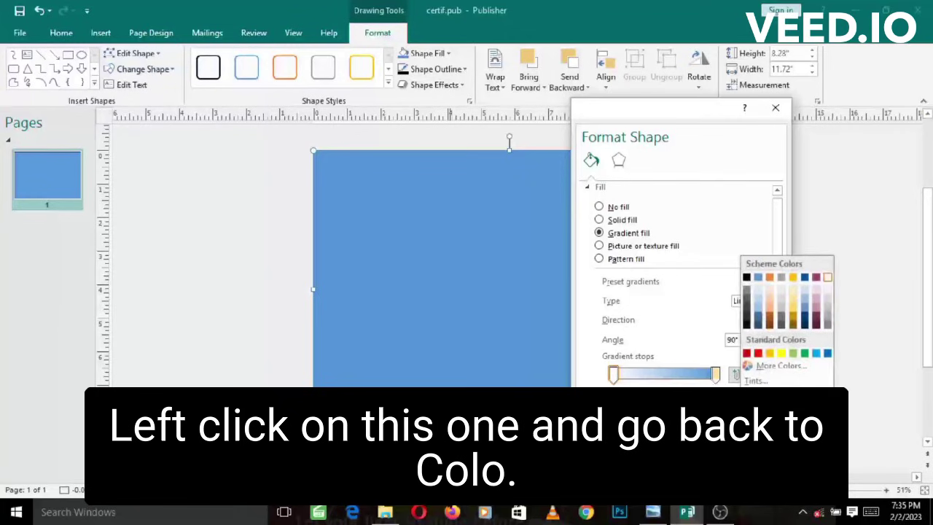
pyautogui.click(793, 292)
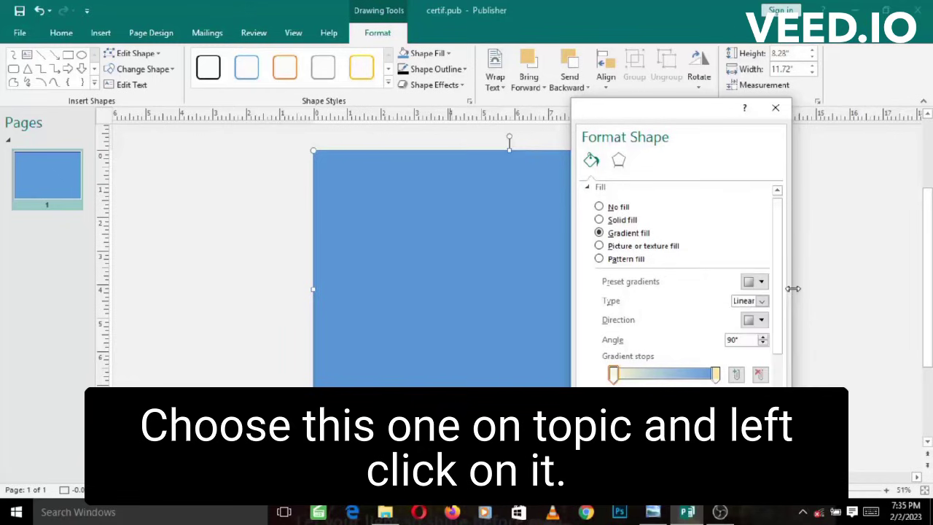
# Recolour the last stop of the rectangle's gradient fill with Accent 4, Lighter 60%
pyautogui.click(713, 376)
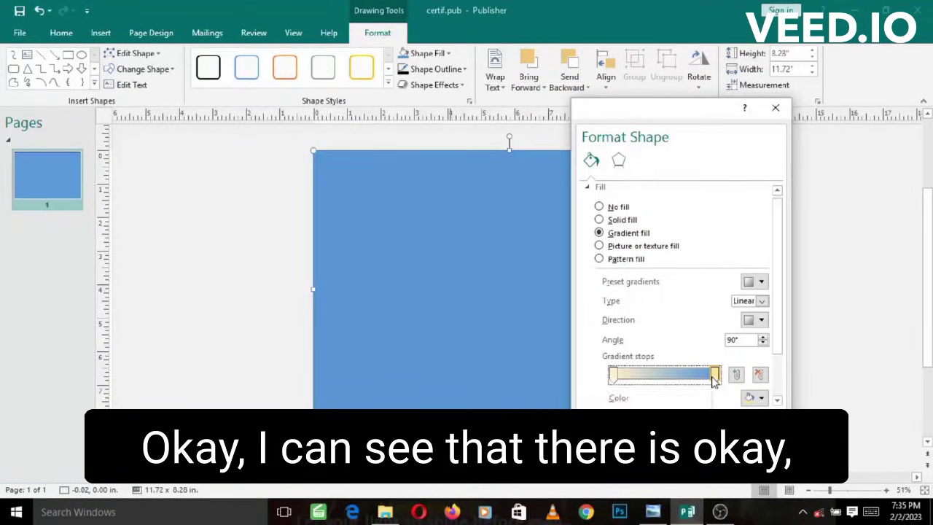
pyautogui.click(714, 374)
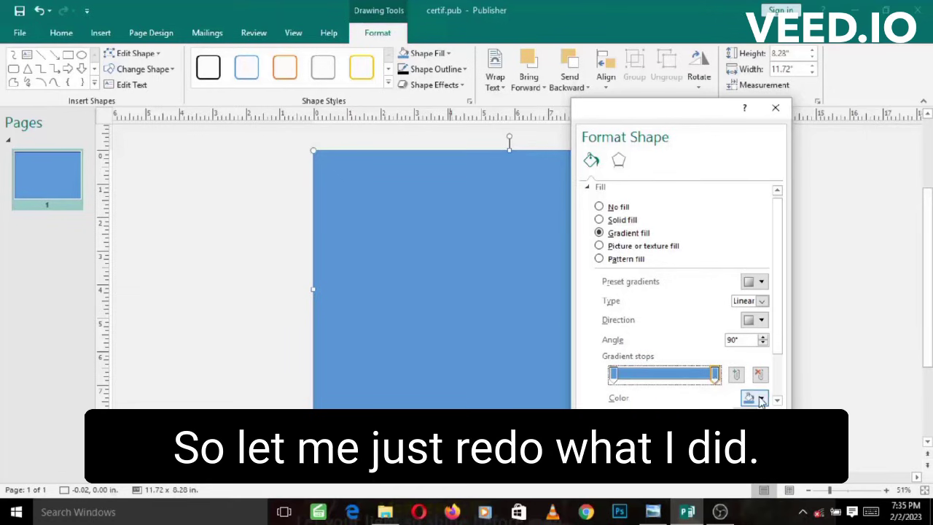
pyautogui.click(762, 399)
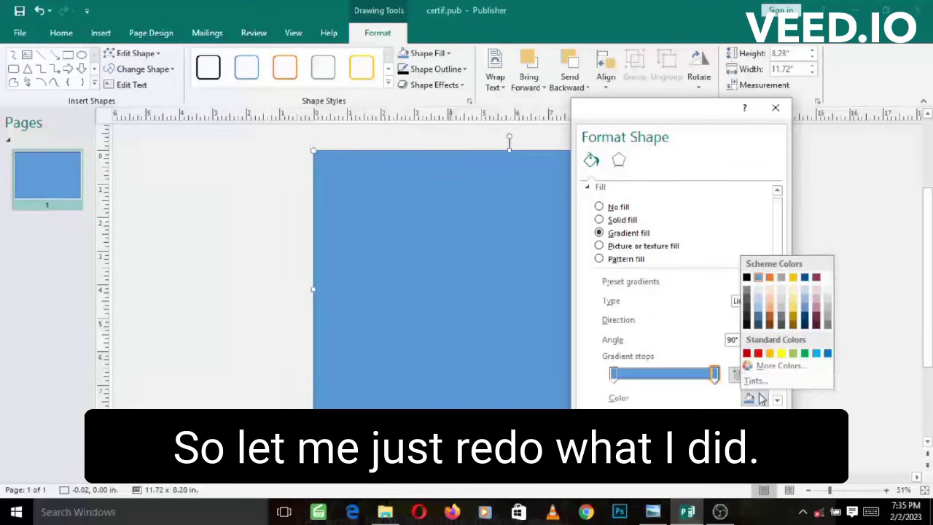
pyautogui.click(793, 302)
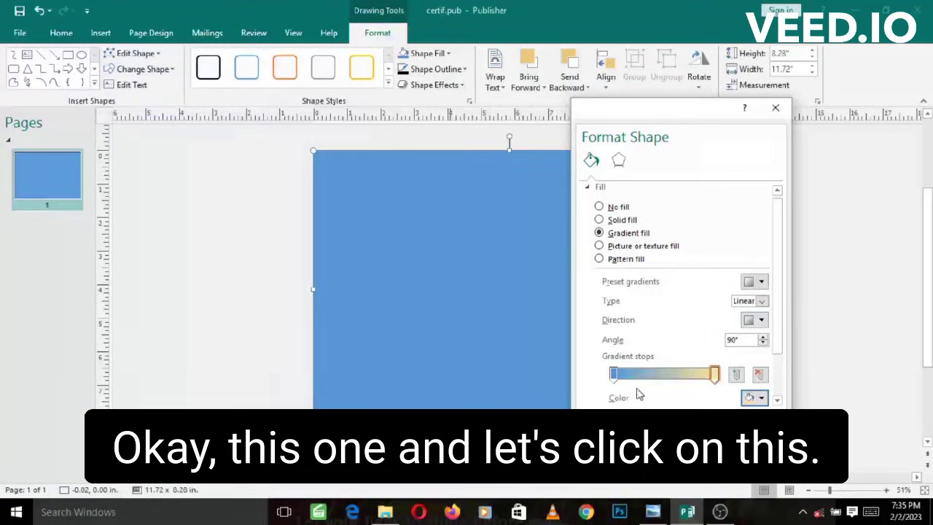
# Recolour the first stop of the rectangle's gradient fill with the palest Accent 4 gold tint
pyautogui.click(615, 378)
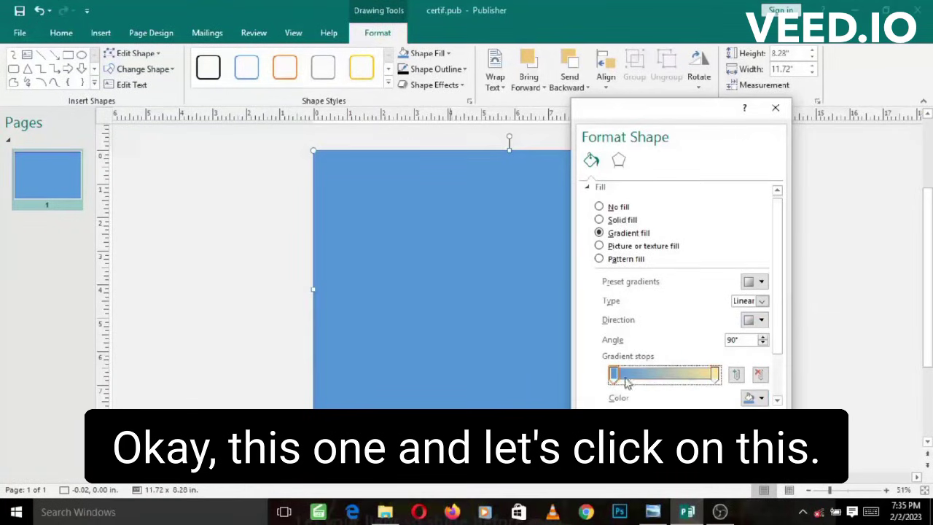
pyautogui.click(761, 400)
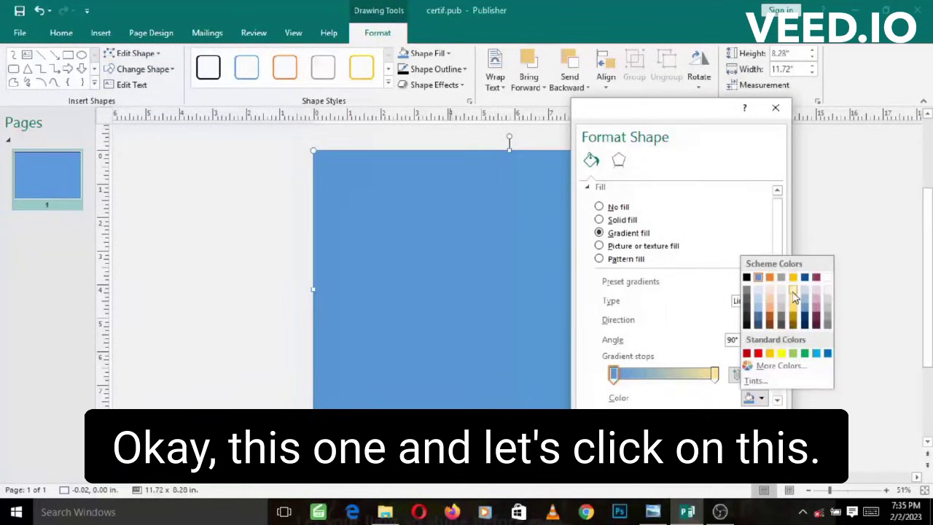
pyautogui.click(793, 302)
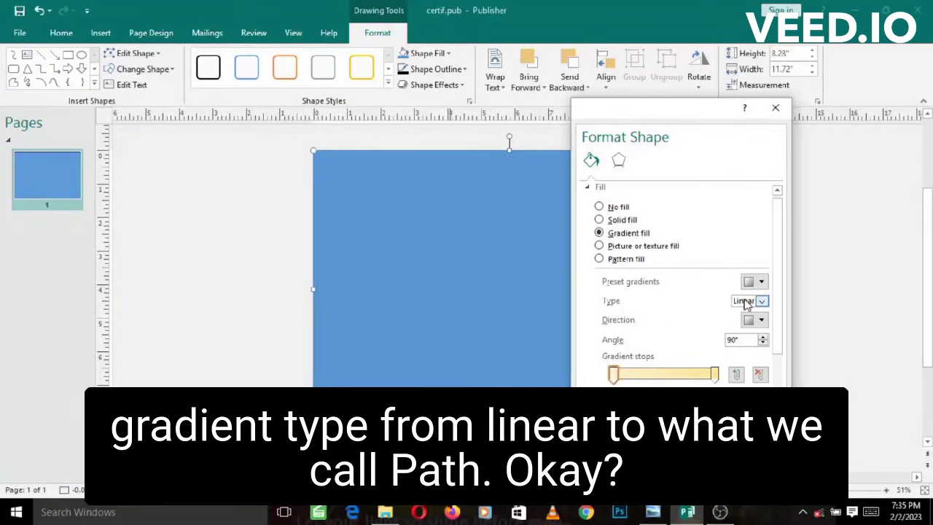
# Set the rectangle's gradient type to Path and apply the fill settings
pyautogui.click(760, 302)
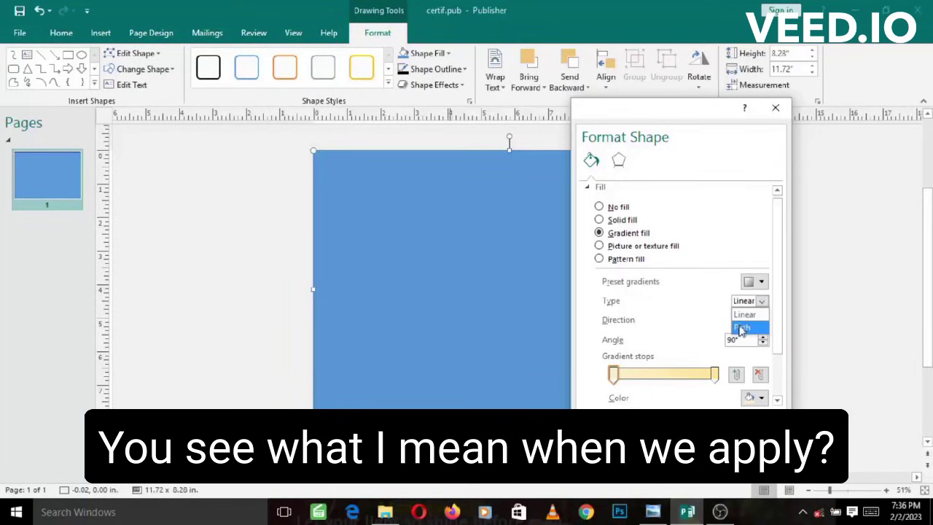
pyautogui.click(741, 328)
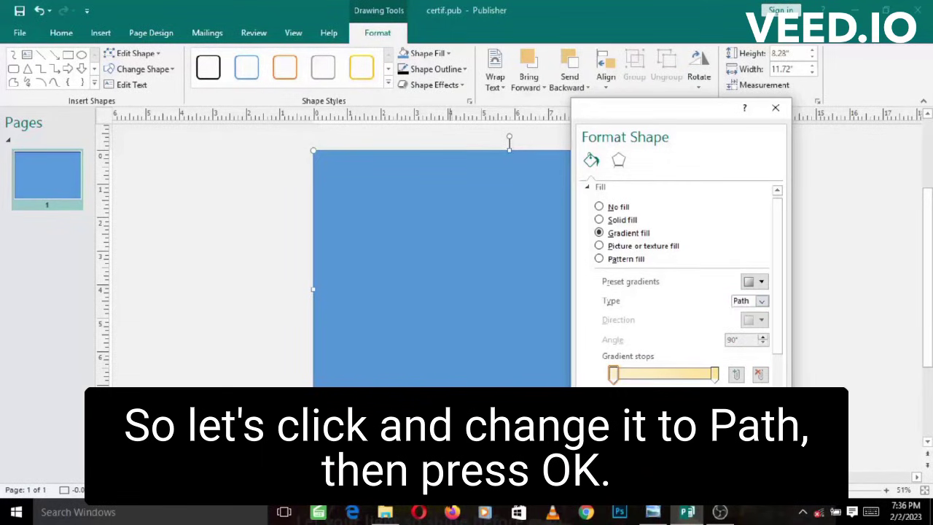
pyautogui.click(696, 466)
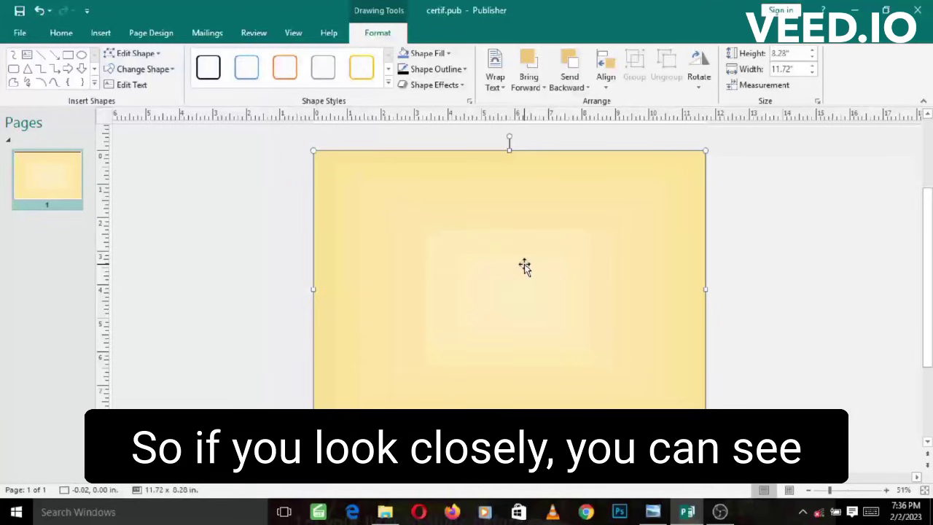
# Save the certificate publication with its new gradient background
pyautogui.press('XF86MonBrightnessUp')
pyautogui.press('XF86MonBrightnessUp')
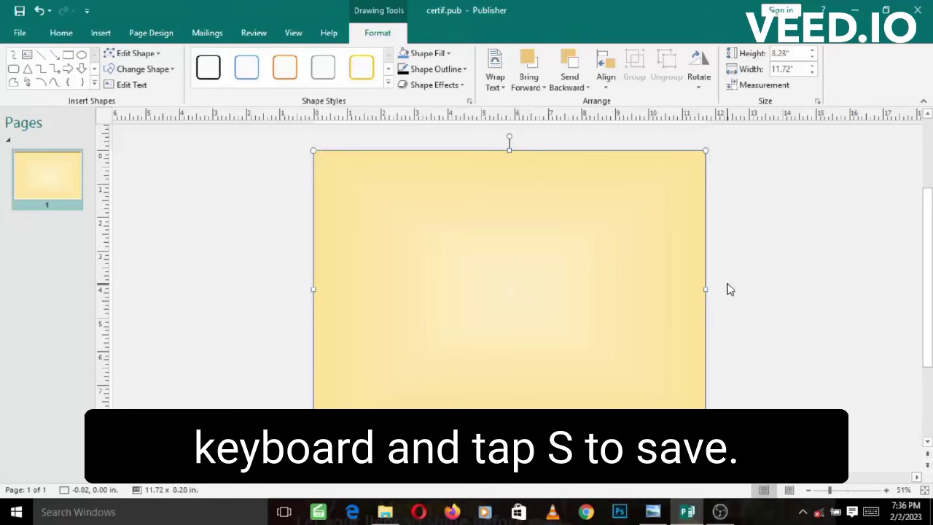
pyautogui.hotkey('ctrl', 's')
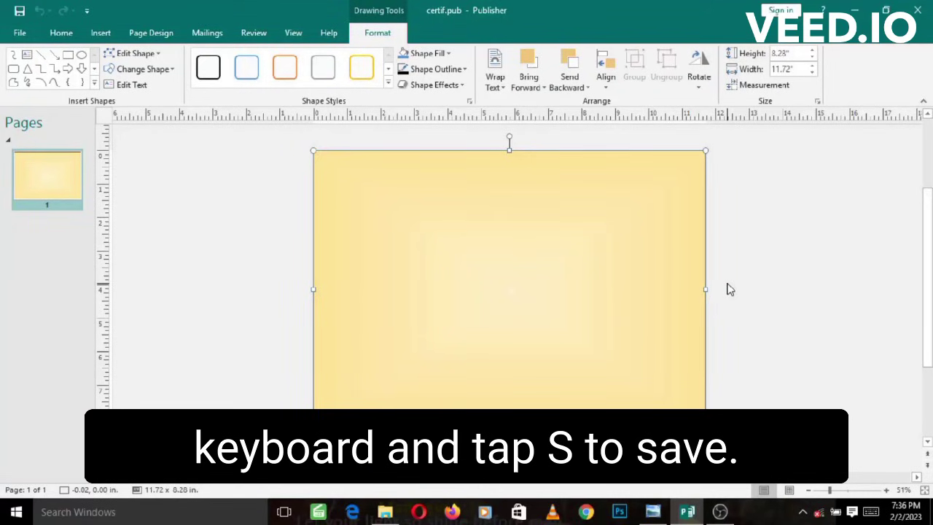